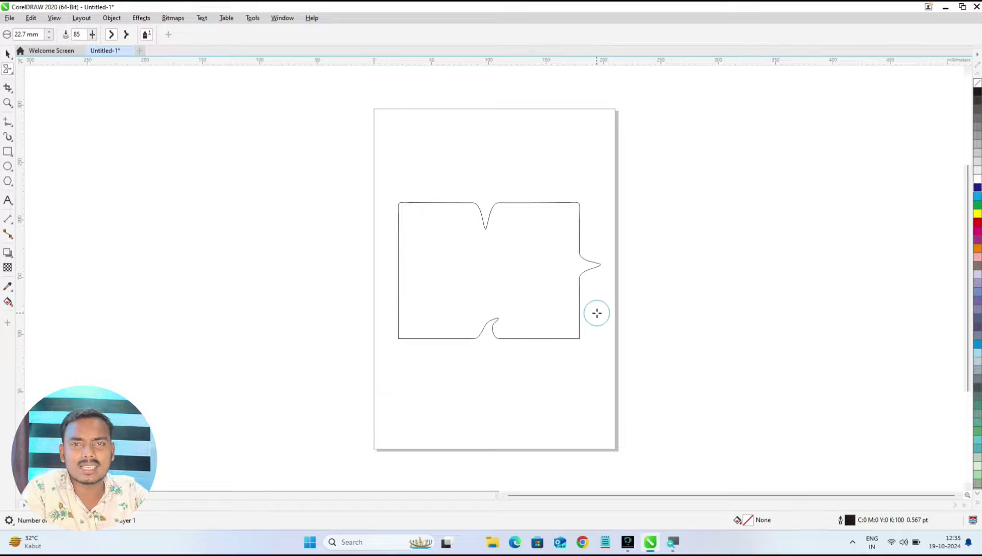
Step: Undo the smear distortions on the rectangle's top, right and bottom edges
key(ctrl+z)
key(ctrl+z)
key(ctrl+z)
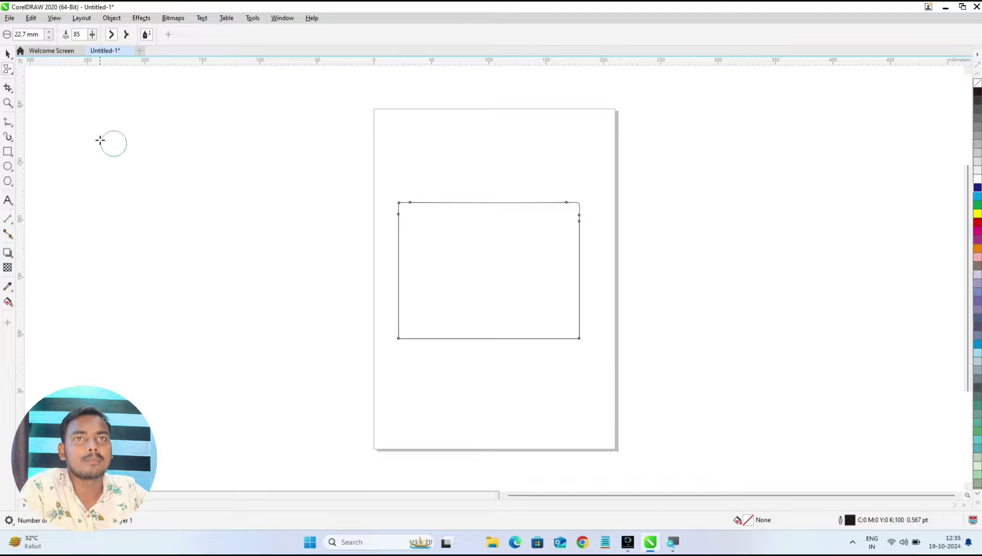
Step: Apply the Twirl tool to the rectangle's top edge and bottom edge, using a 22.7 mm nib and a rate of 36
click(11, 75)
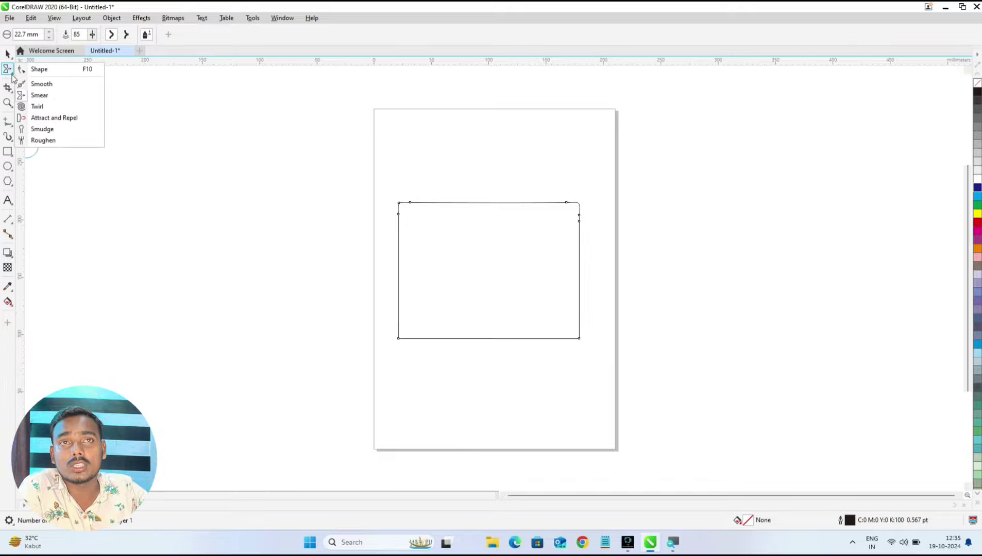
click(46, 108)
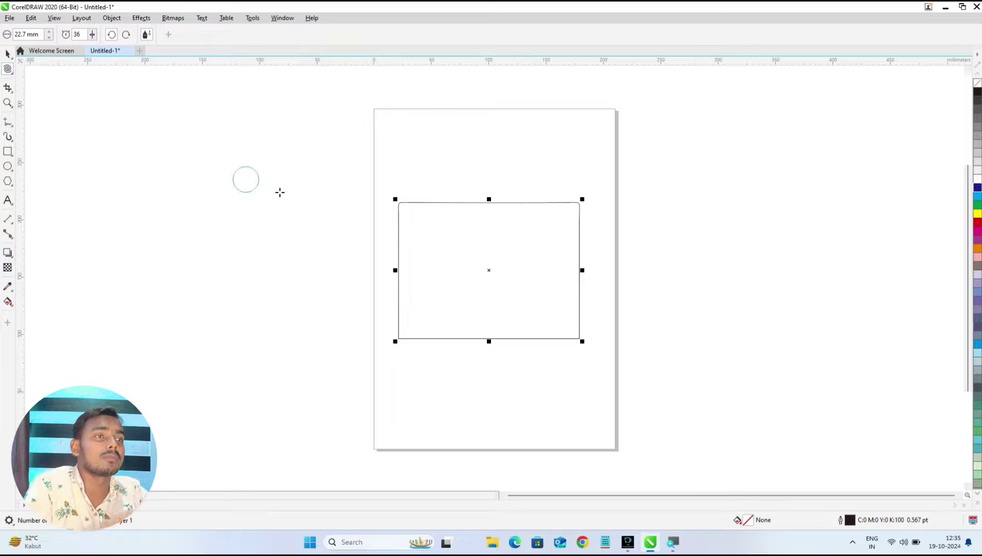
click(512, 202)
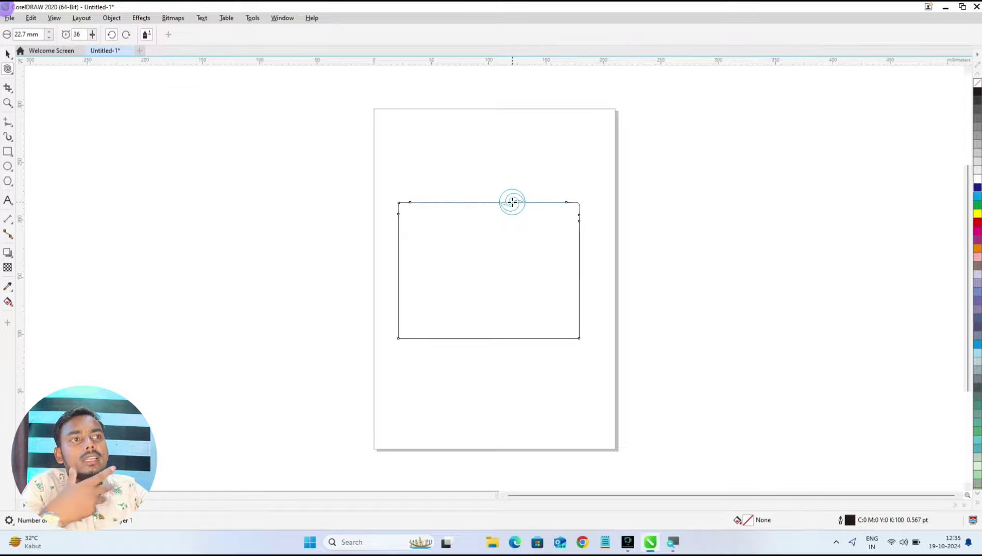
drag(512, 202, 512, 202)
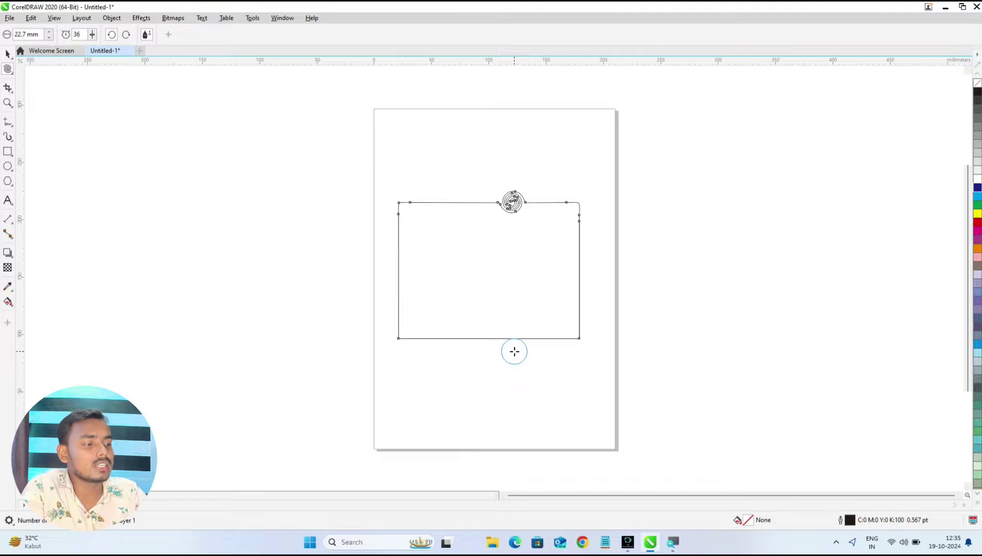
scroll(514, 351, up, 2)
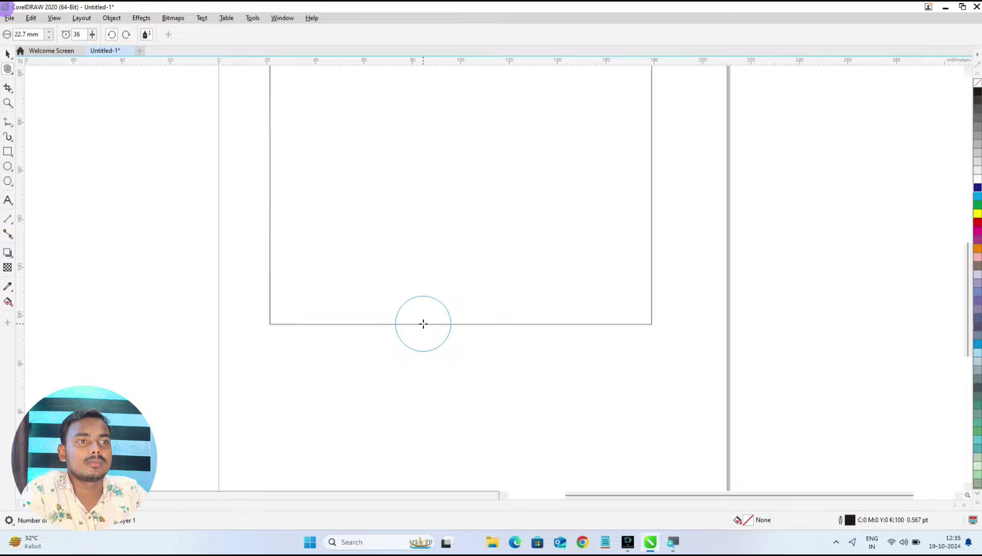
drag(423, 324, 423, 324)
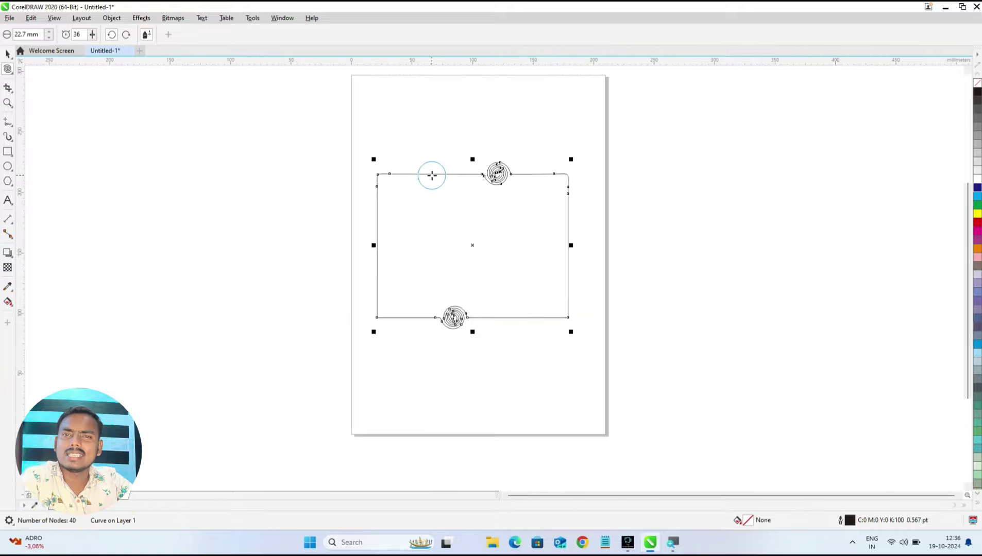
Step: Twirl the left part of the rectangle's top edge and its left edge, plus a slight twirl on the bottom edge
drag(432, 175, 431, 173)
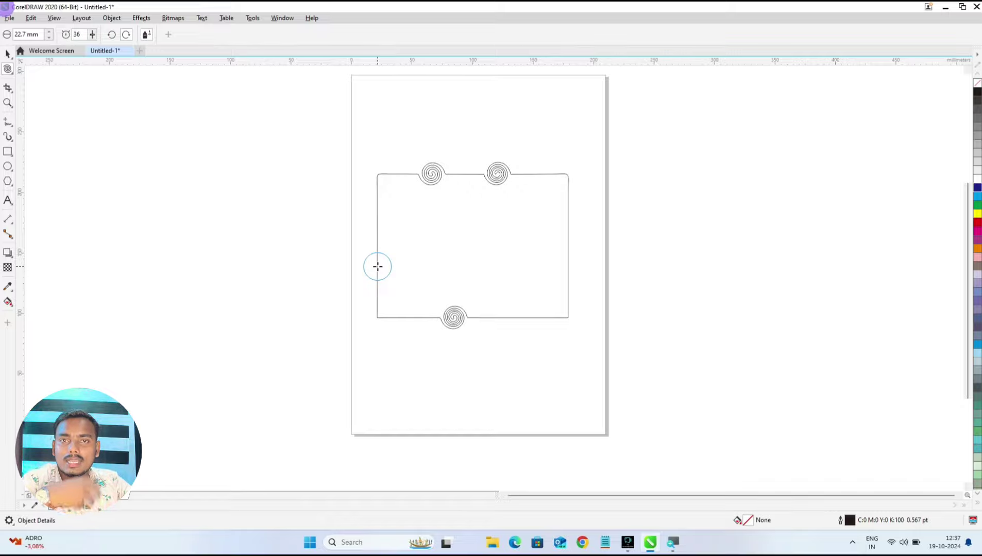
drag(378, 267, 378, 266)
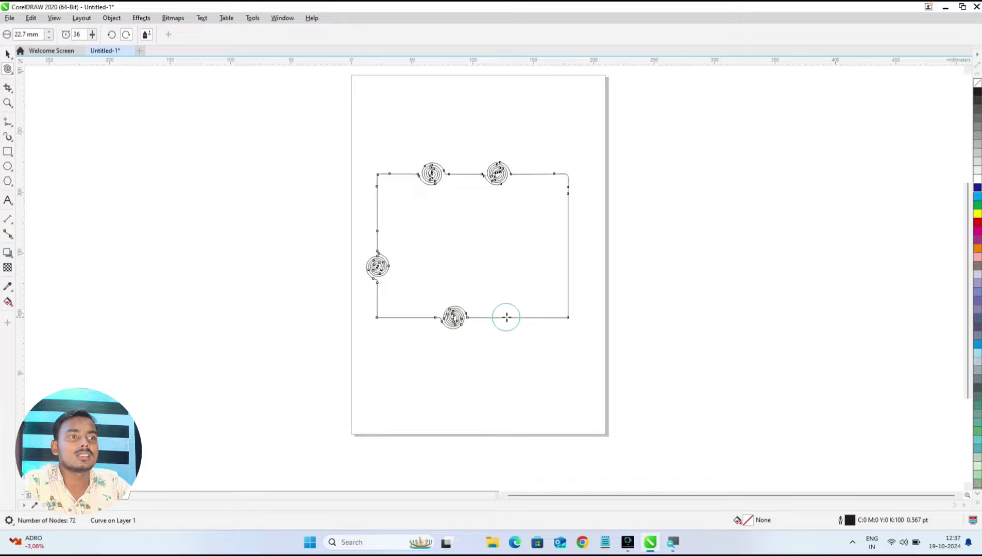
drag(514, 318, 513, 317)
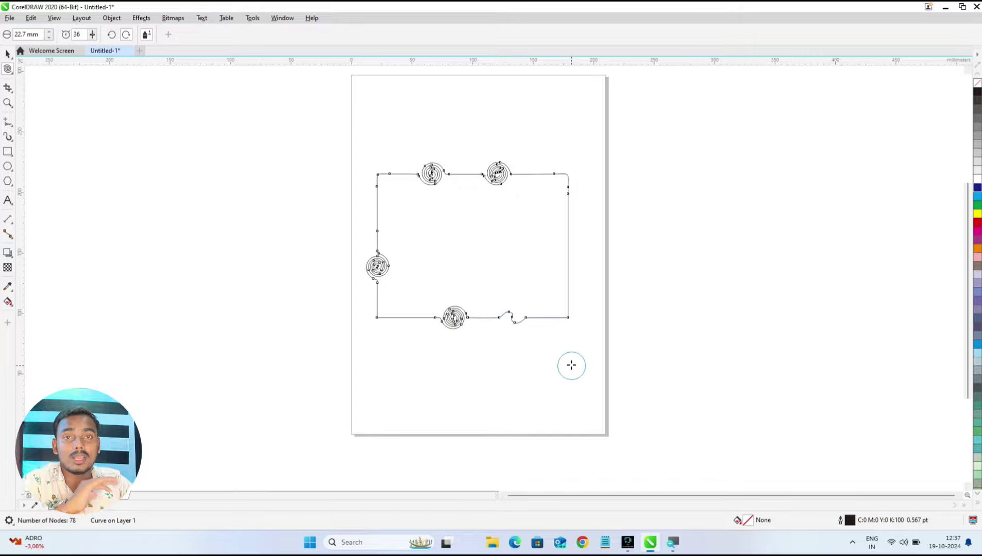
click(9, 70)
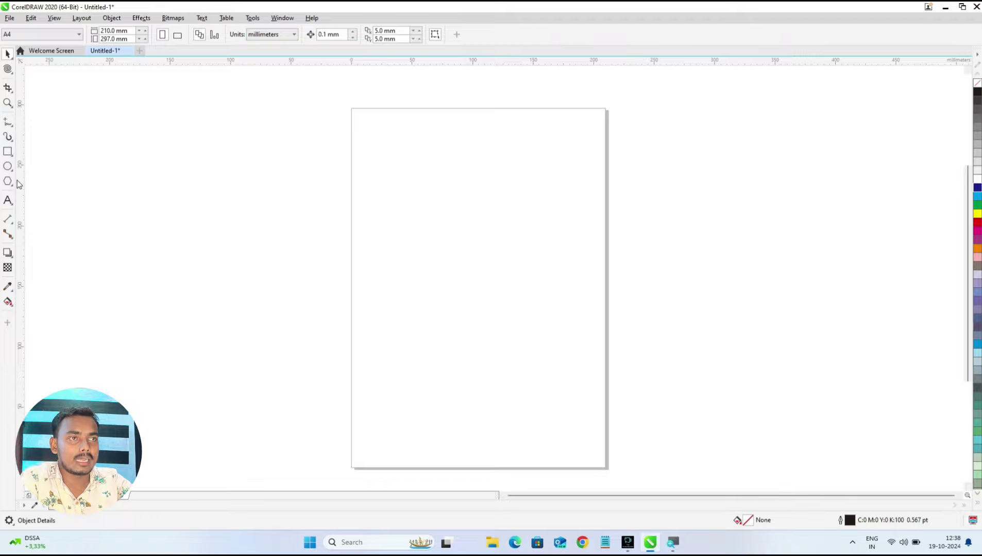
Step: Draw a narrow upright ellipse about 6 mm wide and 62 mm high, and create a copy rotated slightly clockwise around its centre
key(F7)
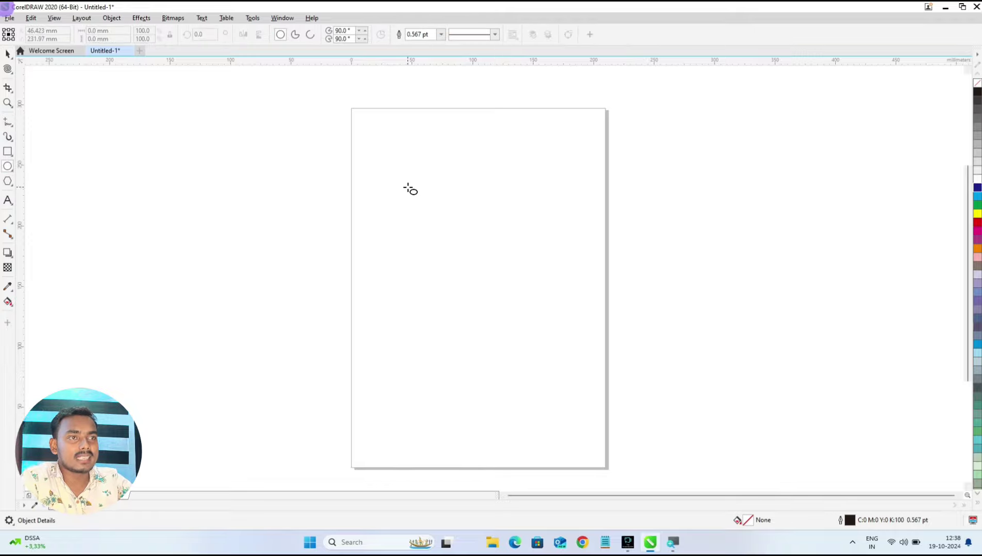
drag(408, 187, 415, 263)
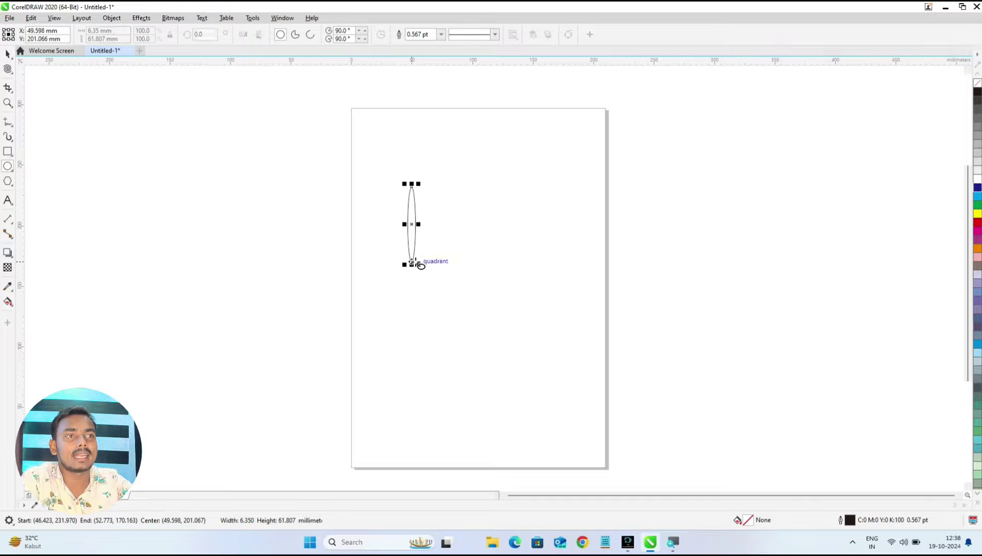
click(411, 226)
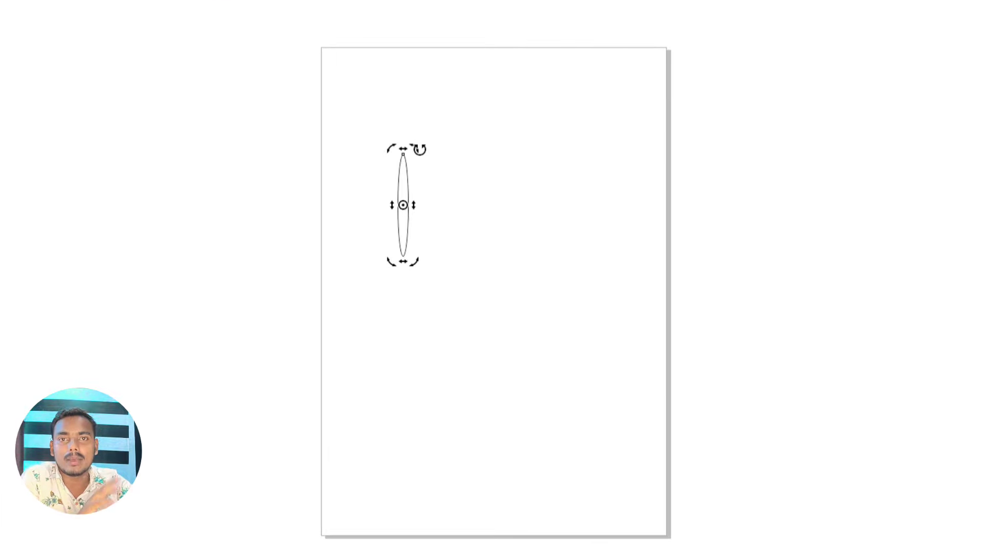
drag(420, 150, 435, 156)
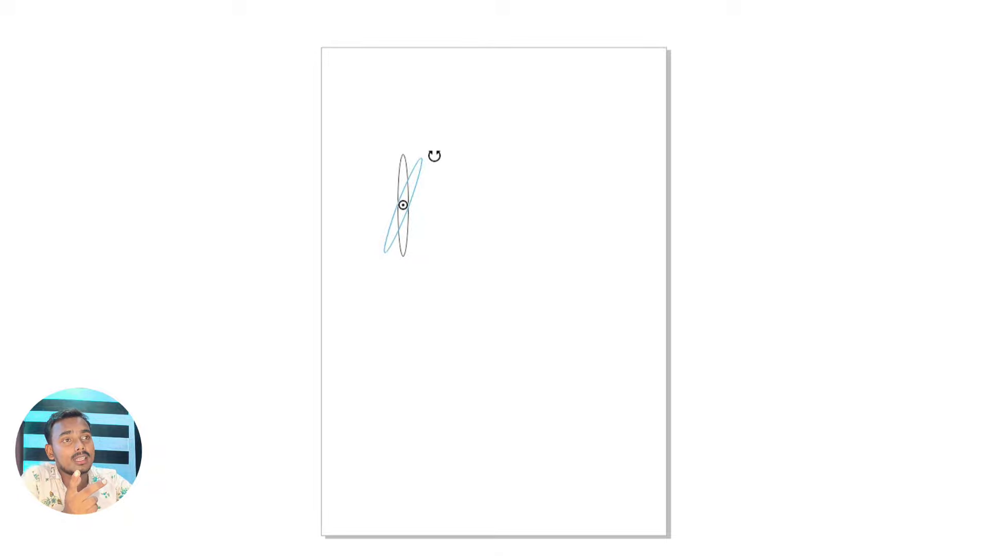
drag(434, 155, 436, 160)
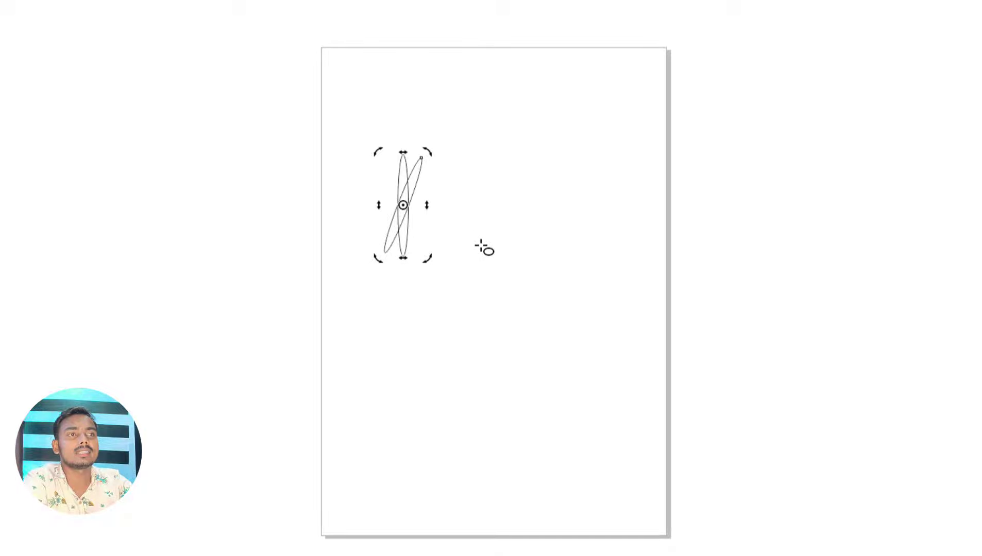
Step: Repeat the rotated duplication of the ellipse until 17 ellipses form a full round flower
key(ctrl+d)
key(ctrl+d)
key(ctrl+d)
key(ctrl+d)
key(ctrl+d)
key(ctrl+d)
key(ctrl+d)
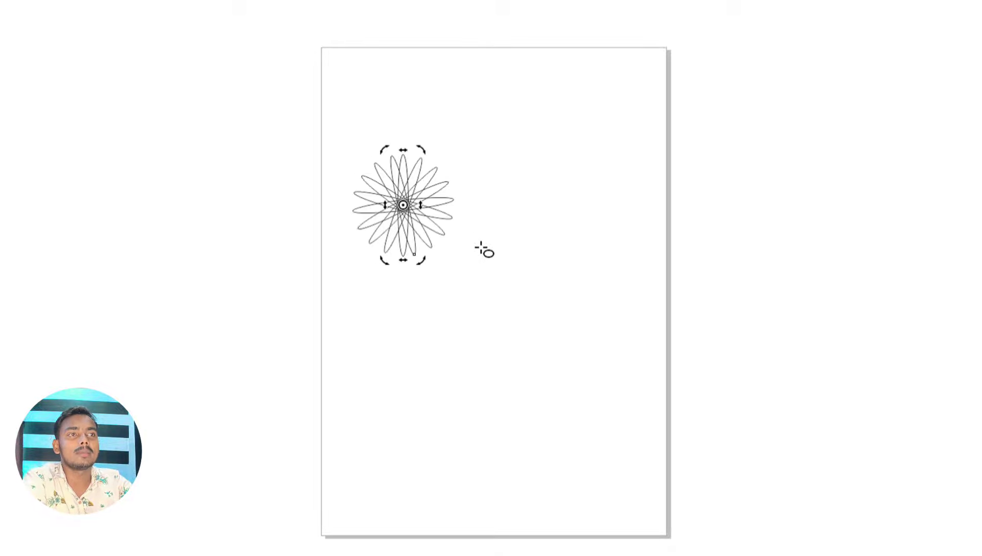
key(ctrl+d)
key(ctrl+d)
key(ctrl+d)
key(ctrl+d)
key(ctrl+d)
key(ctrl+d)
key(ctrl+d)
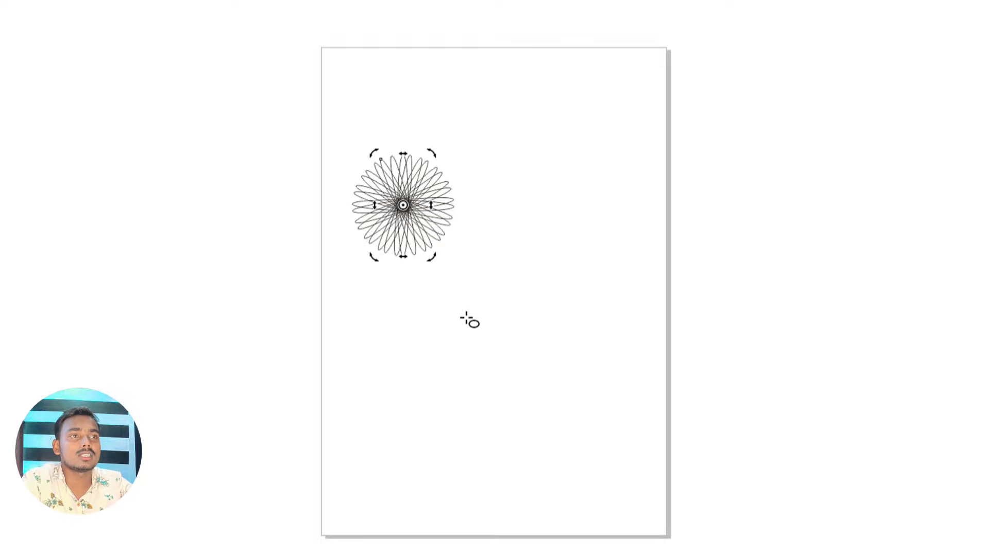
key(Escape)
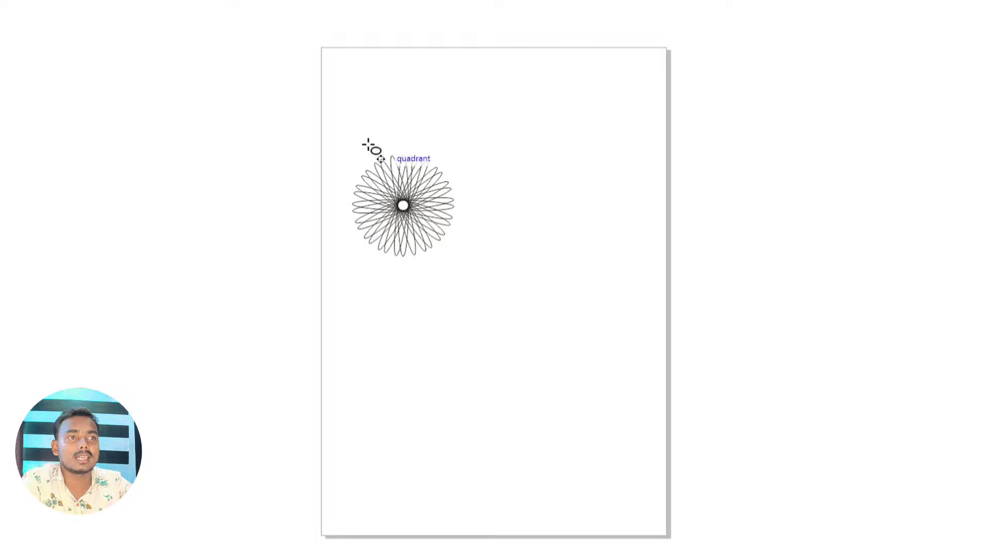
Step: Select all the ellipses of the flower and make both their fill and outline green
drag(543, 341, 515, 308)
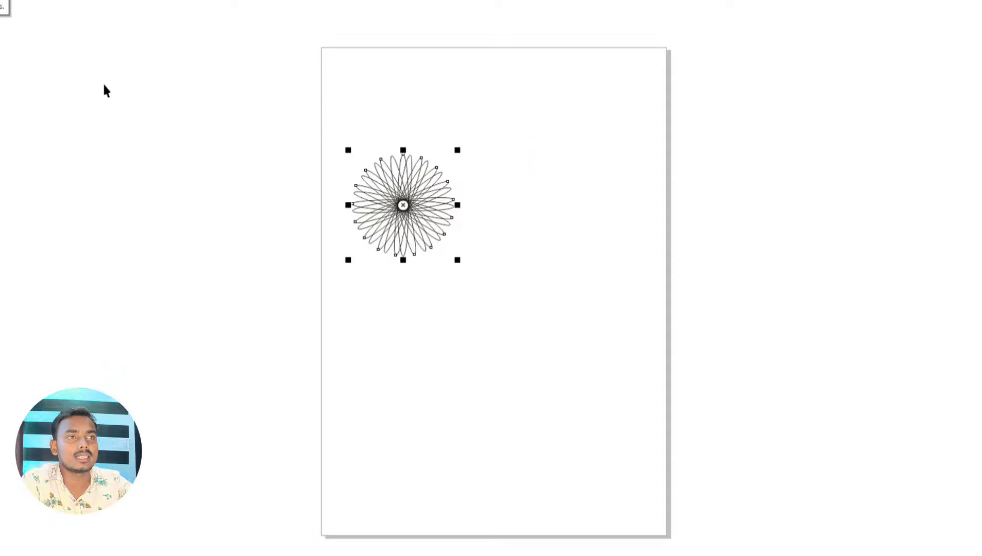
drag(300, 109, 522, 317)
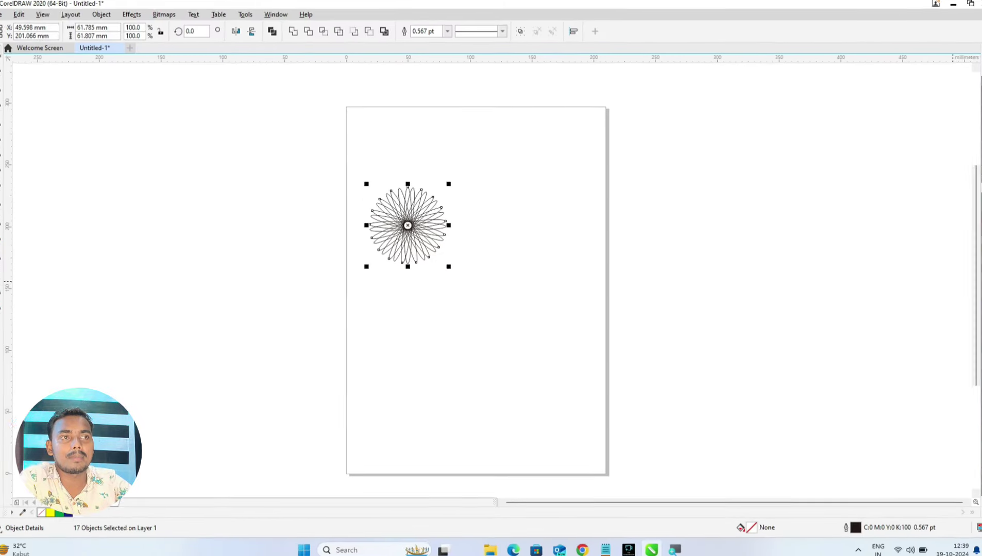
click(972, 208)
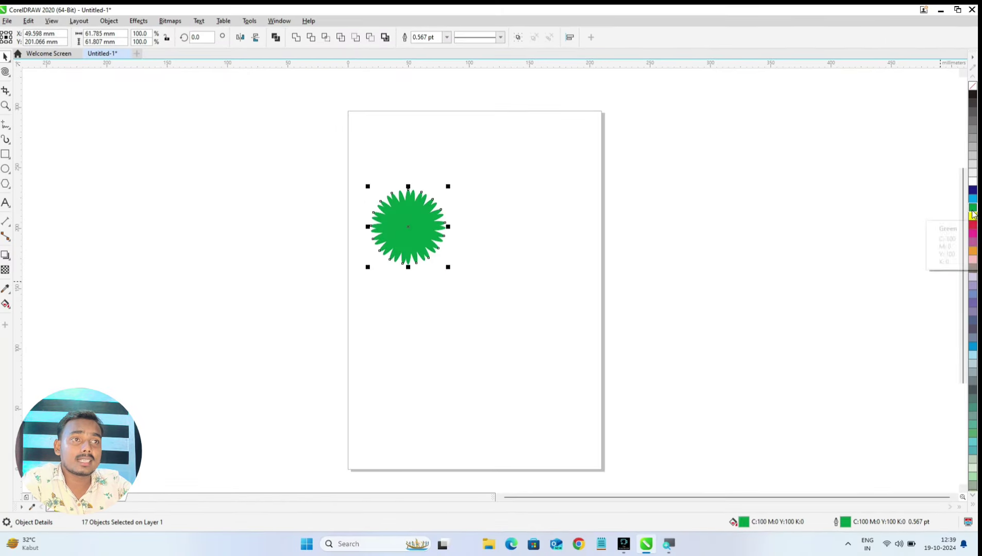
click(486, 323)
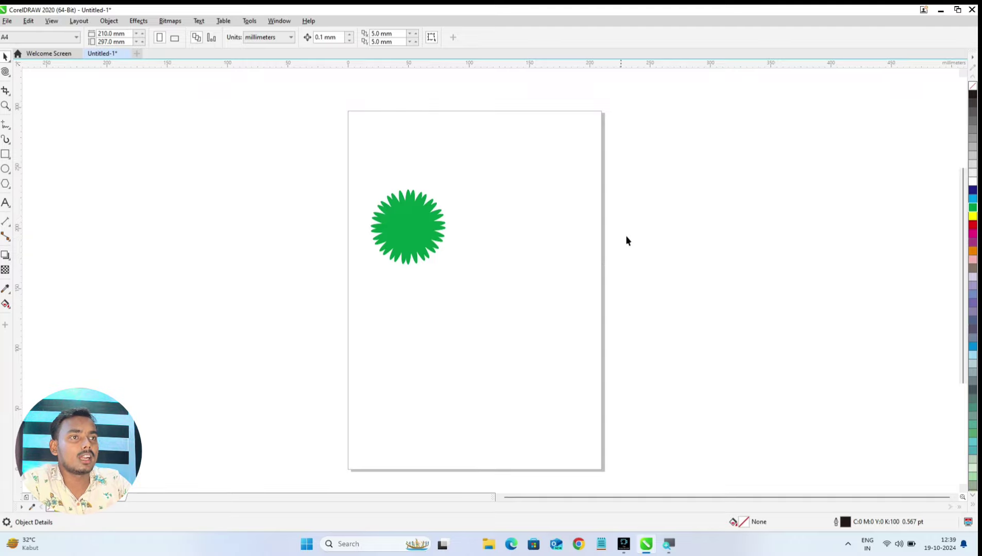
Step: Remove the fill from all the flower's ellipses and set their outline colour to red
click(973, 94)
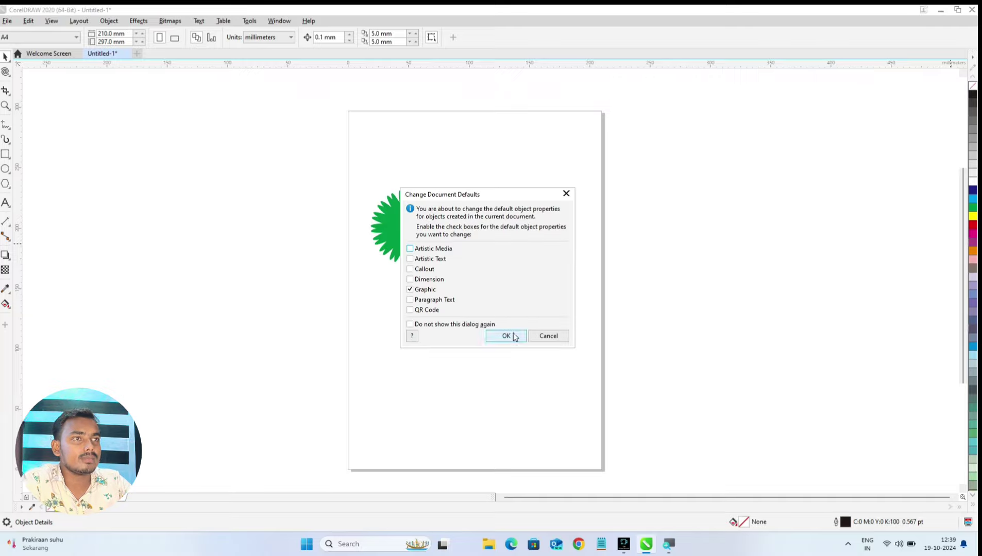
click(506, 336)
click(406, 214)
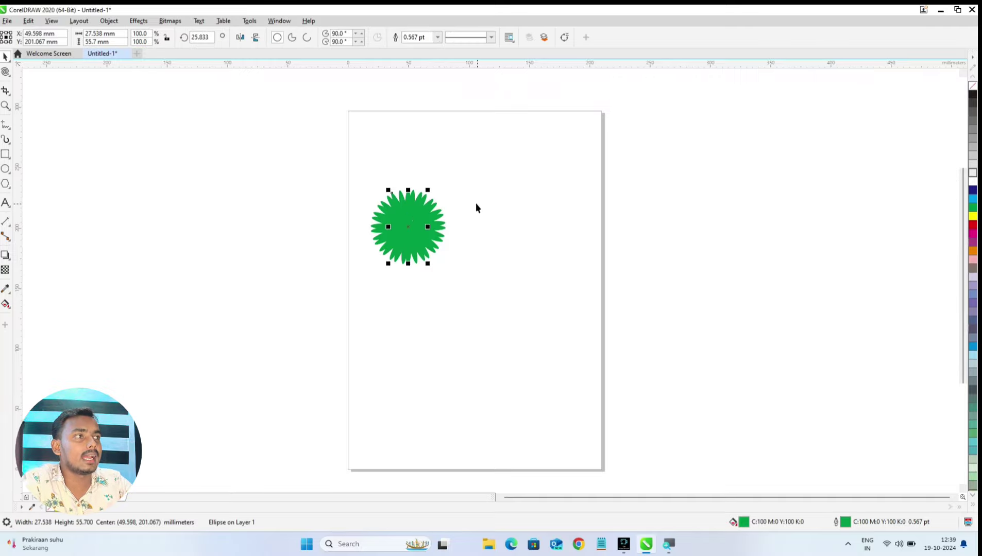
drag(358, 165, 510, 310)
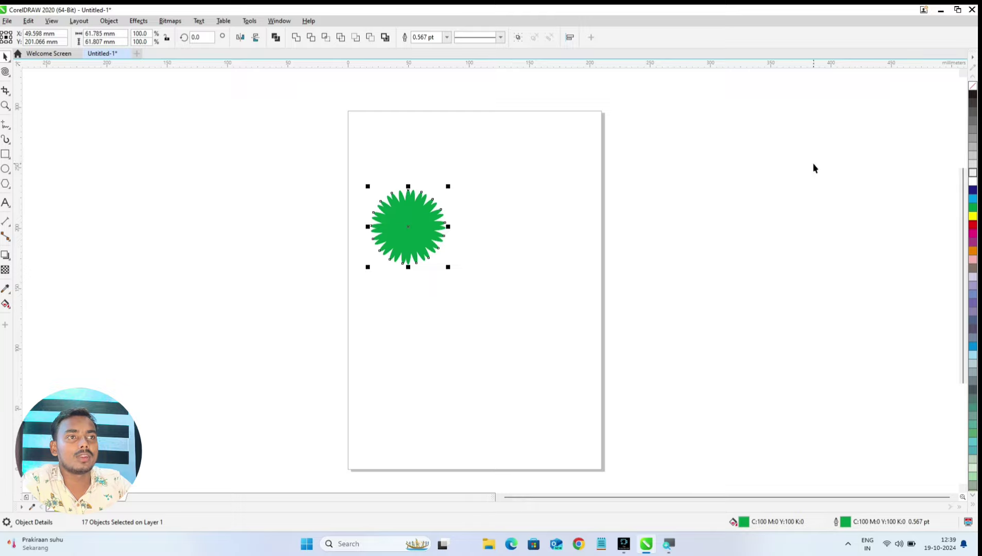
click(973, 86)
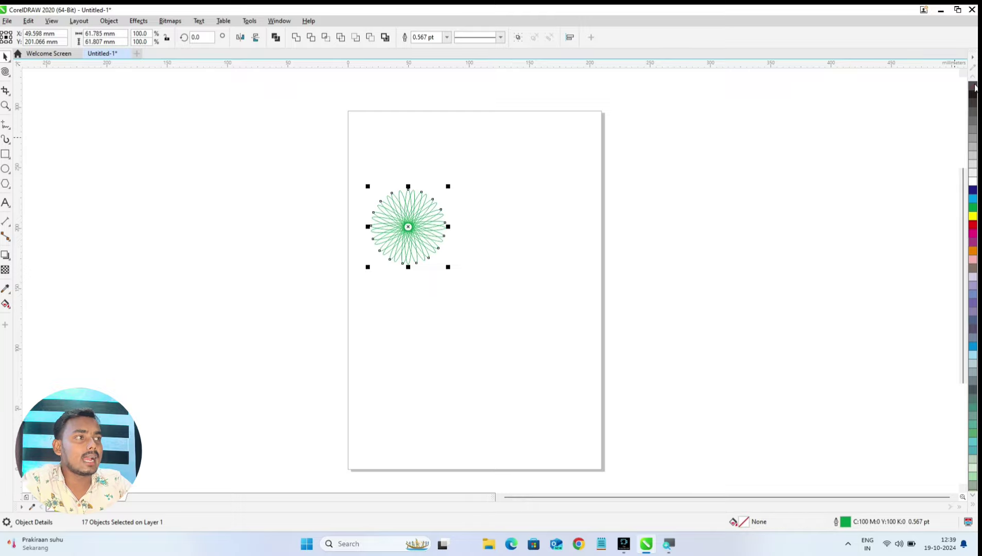
right_click(973, 224)
key(Escape)
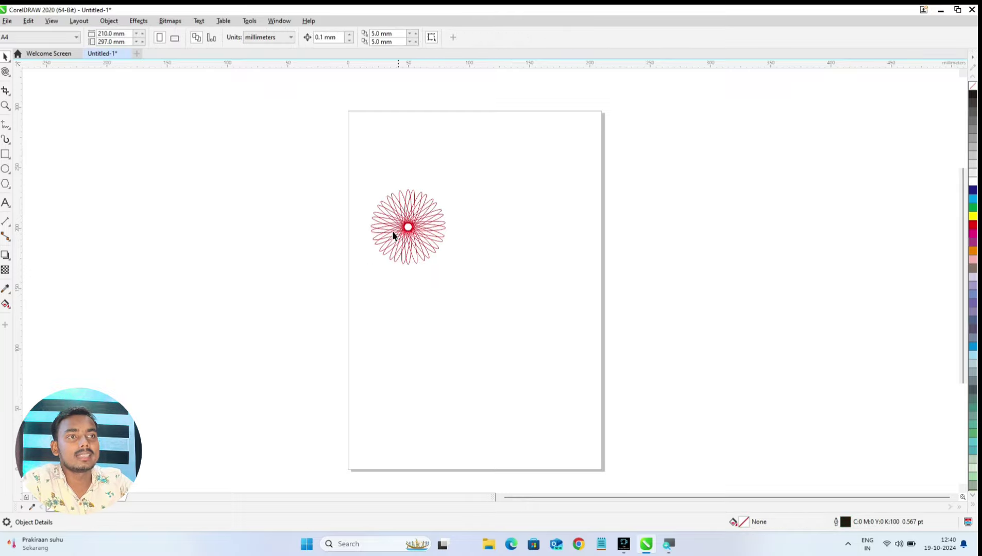
Step: Group all the ellipses of the red flower
drag(344, 159, 484, 306)
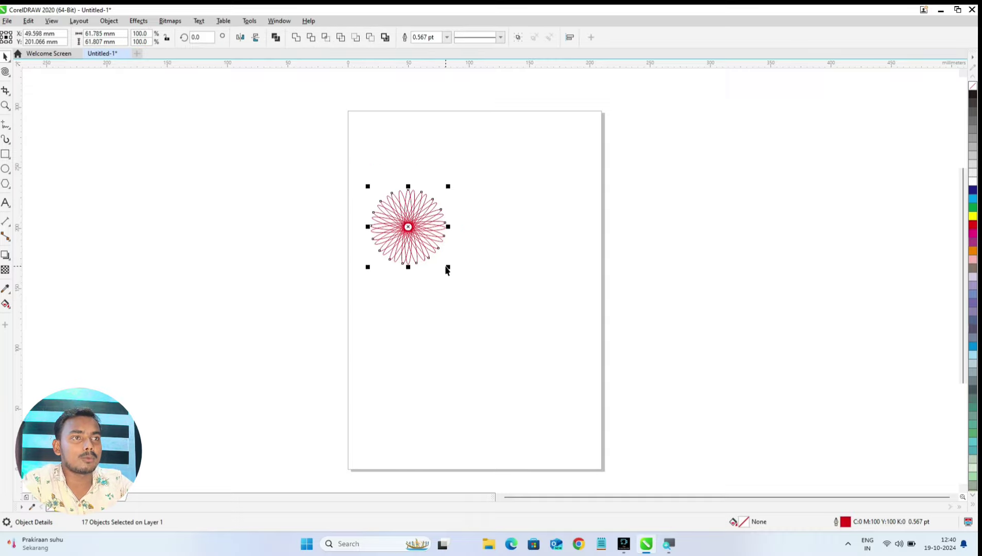
click(336, 169)
drag(300, 140, 489, 325)
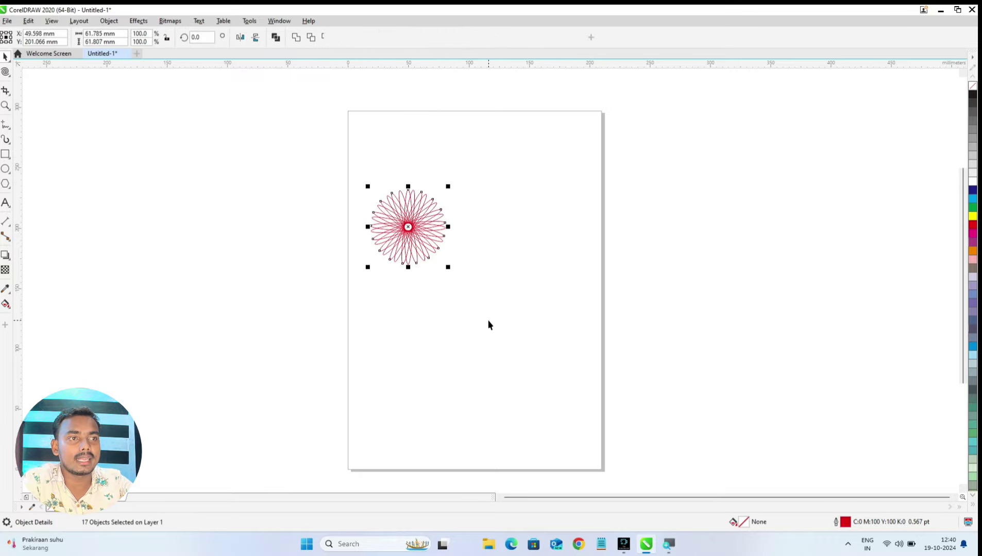
key(ctrl+g)
Step: Scale the grouped flower to 35.5% and place one in each bottom corner of the page
drag(418, 239, 587, 456)
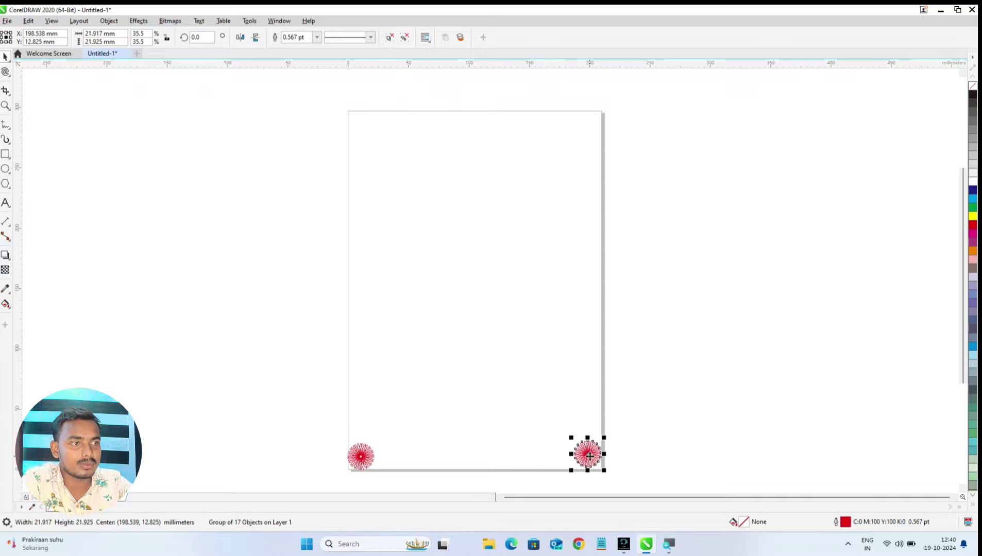
click(488, 395)
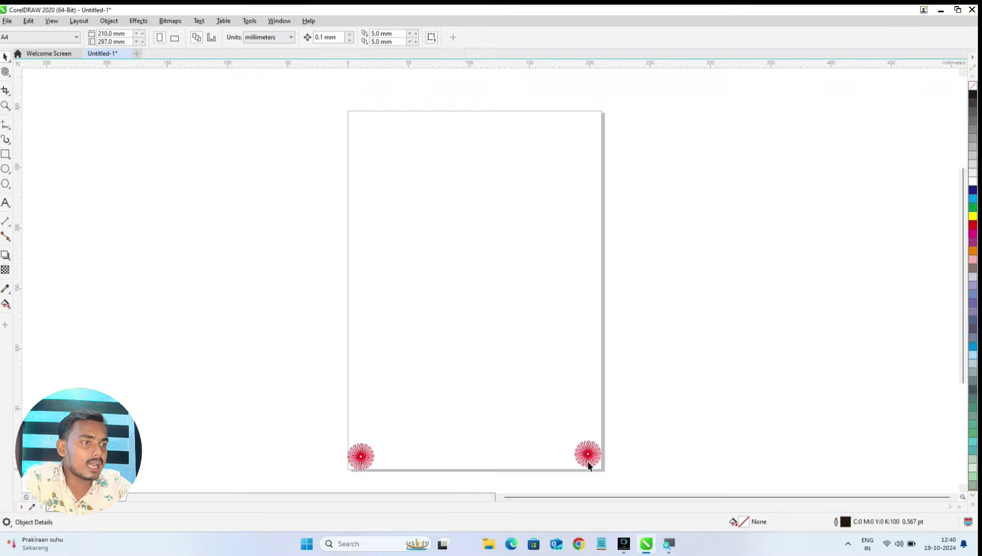
Step: Blend the red flower in the page's lower-left corner into the matching flower in the lower-right corner with the Blend tool
click(360, 459)
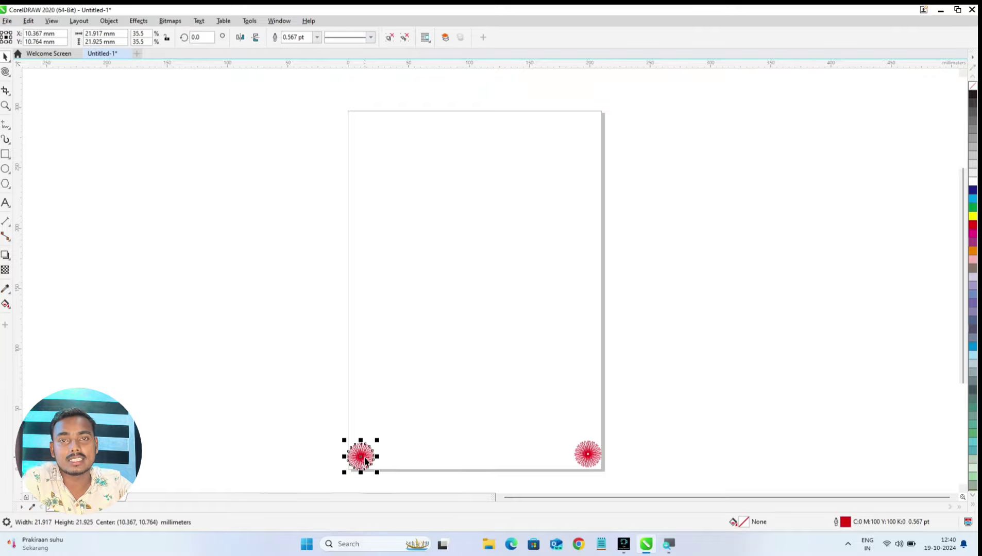
click(589, 457)
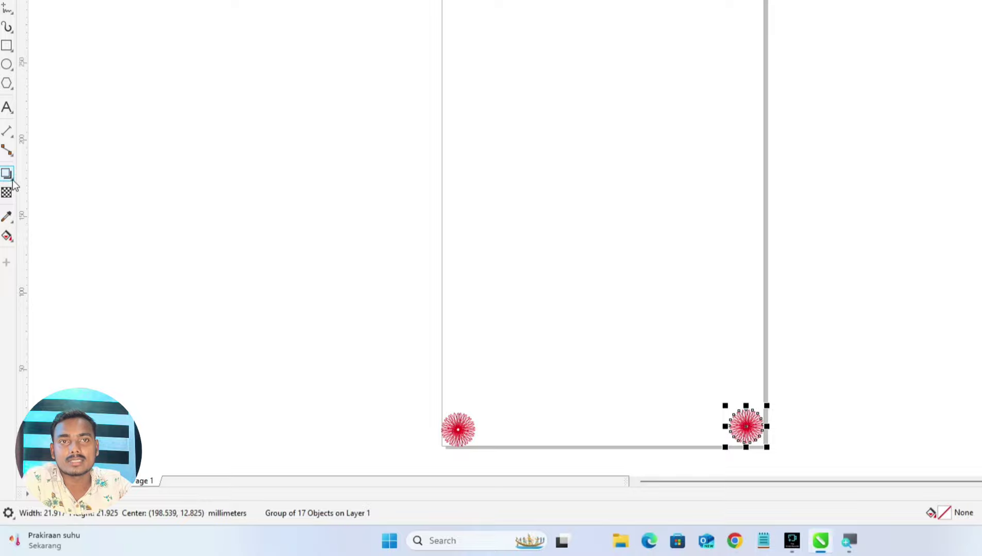
click(13, 182)
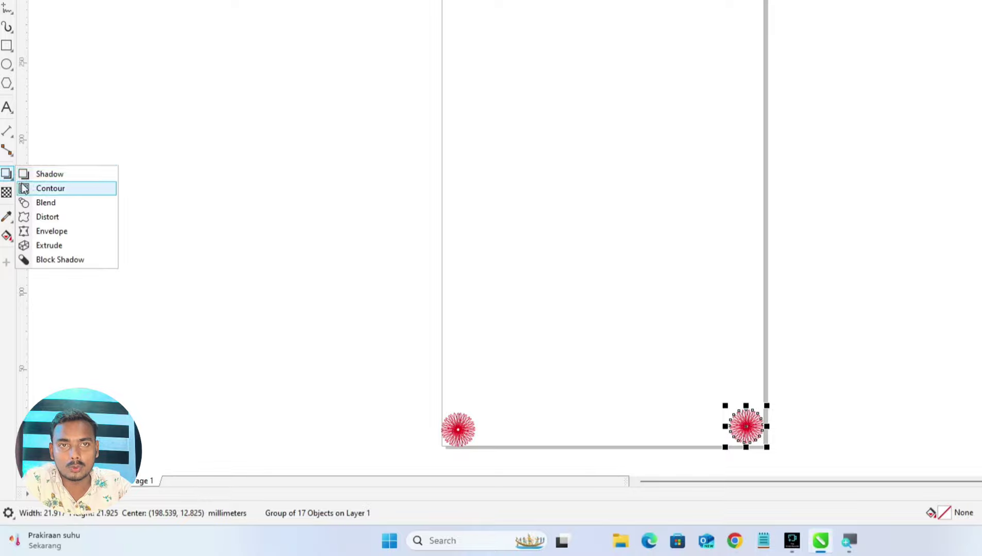
click(18, 186)
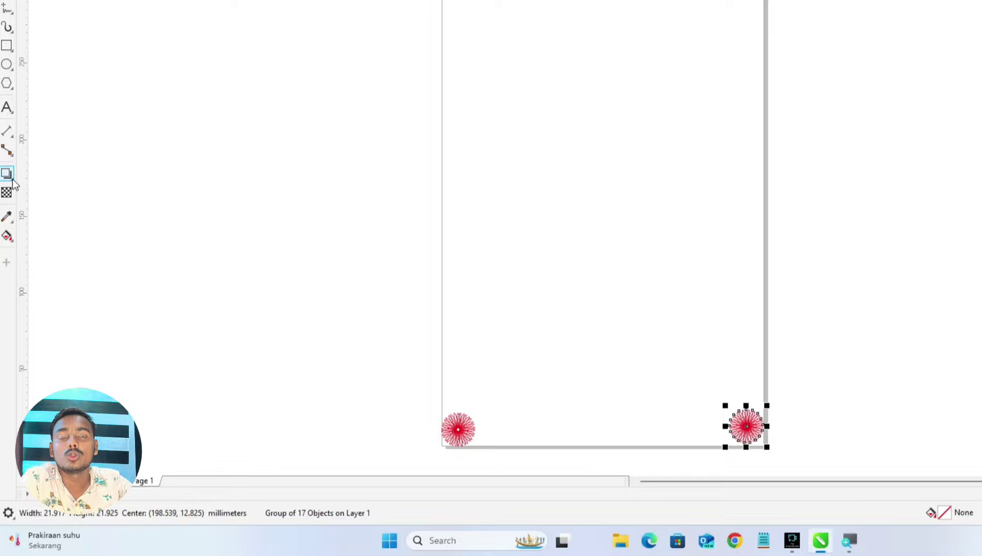
click(12, 182)
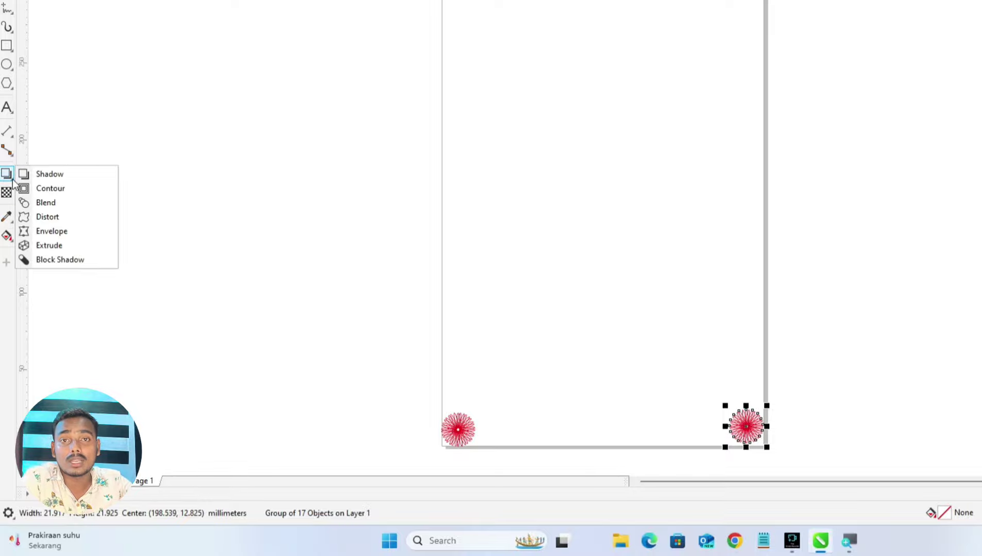
click(42, 204)
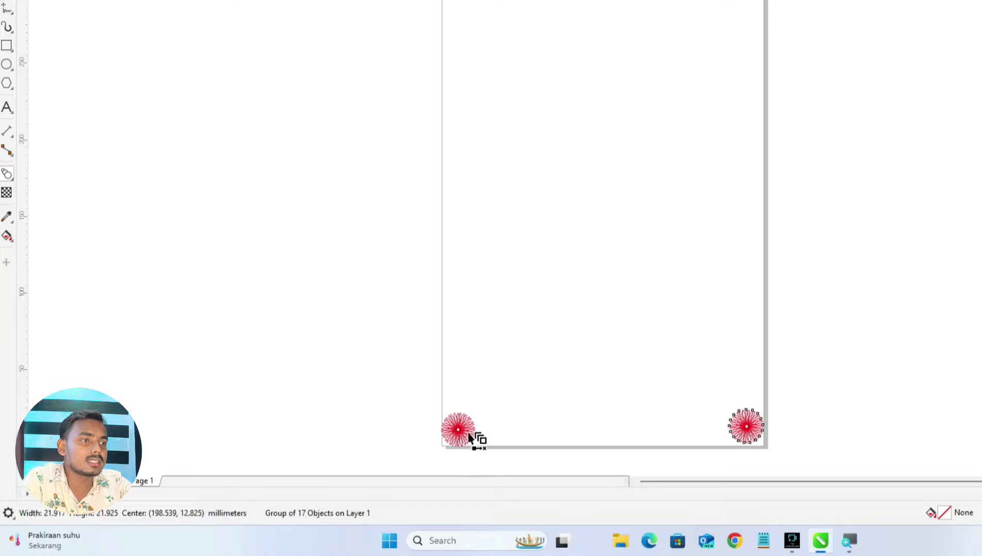
drag(473, 436, 730, 432)
drag(738, 432, 737, 432)
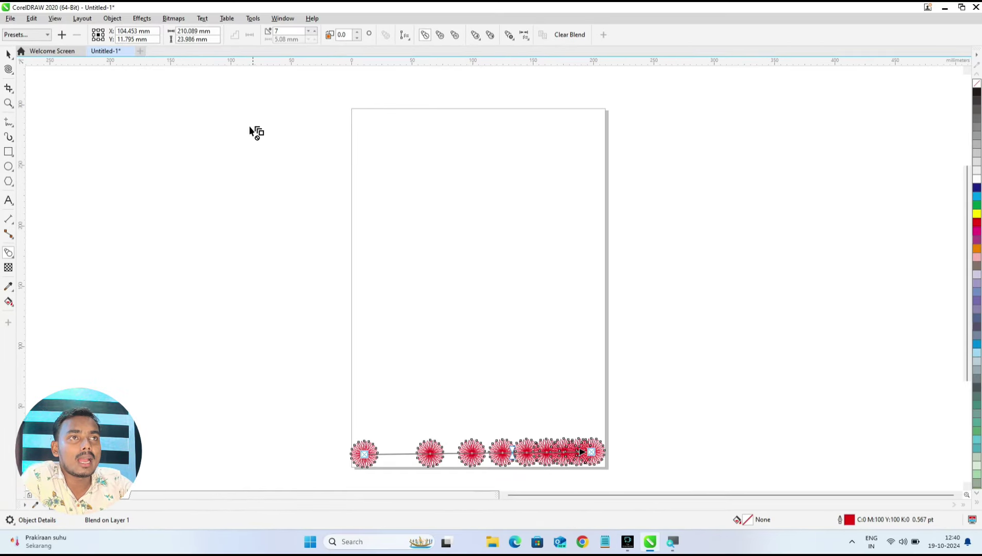
Step: Try a blend direction of 10 degrees, reset it to 0, and set the number of blend steps to 12
click(358, 33)
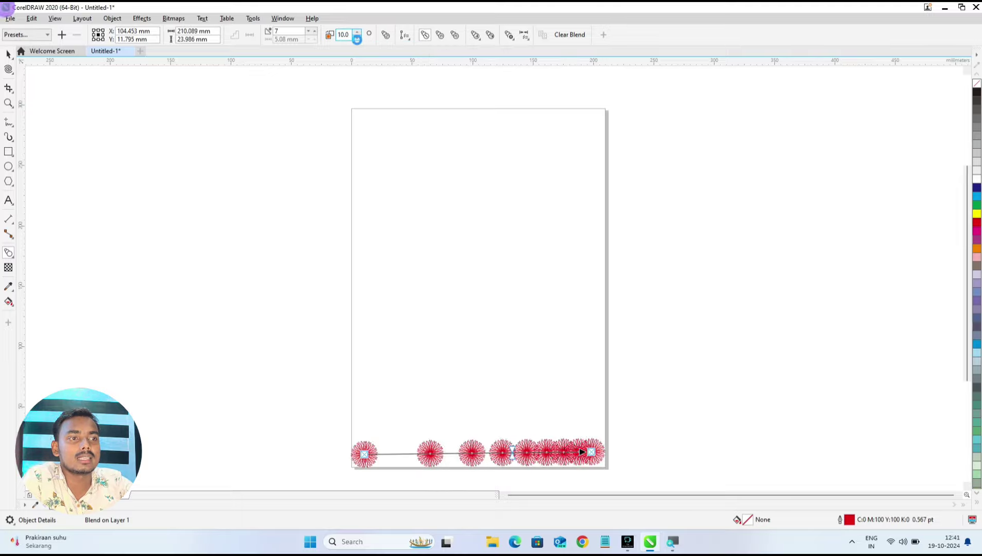
click(356, 38)
click(309, 32)
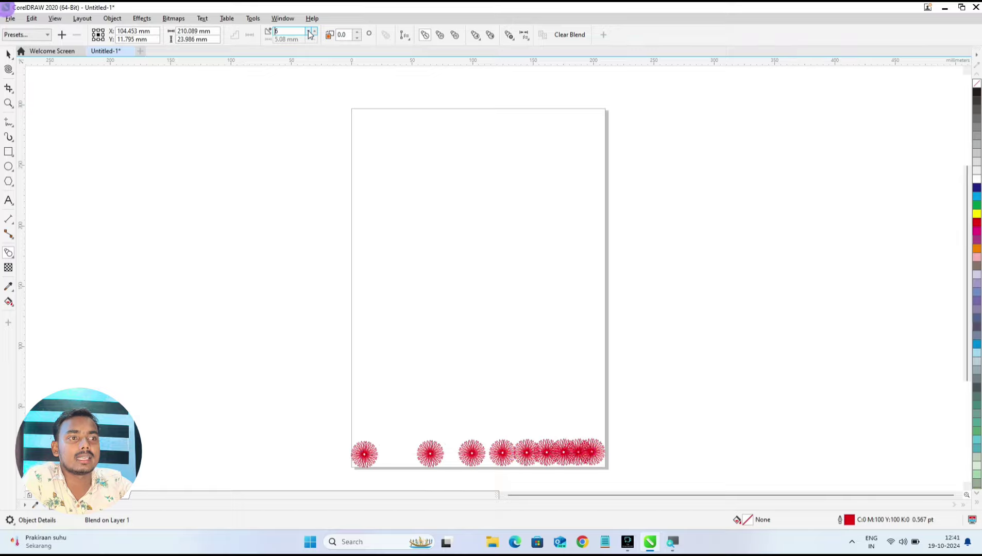
click(311, 34)
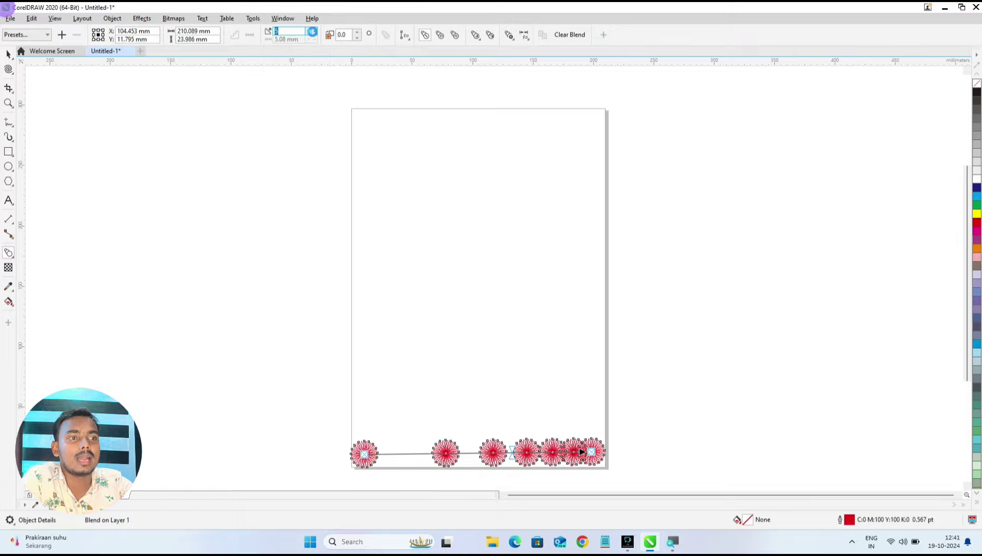
drag(312, 32, 314, 35)
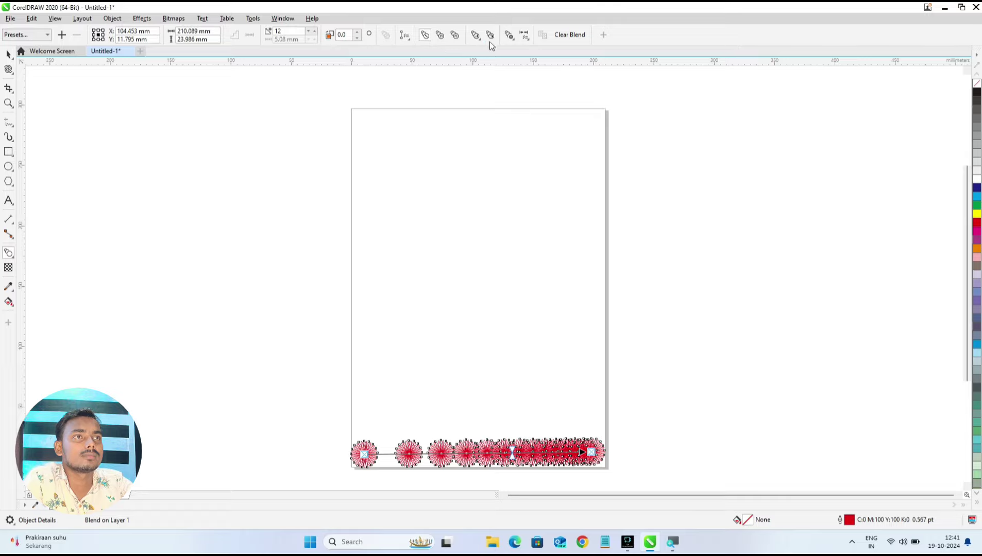
Step: Compare the direct, clockwise and counterclockwise colour progressions on the flower blend and apply the counterclockwise one
click(440, 36)
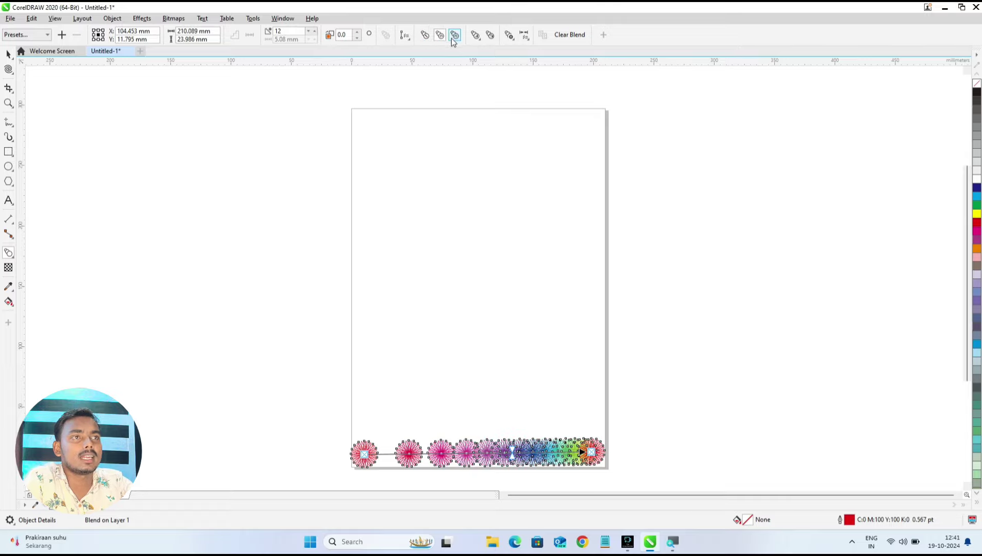
click(440, 36)
click(454, 36)
click(440, 36)
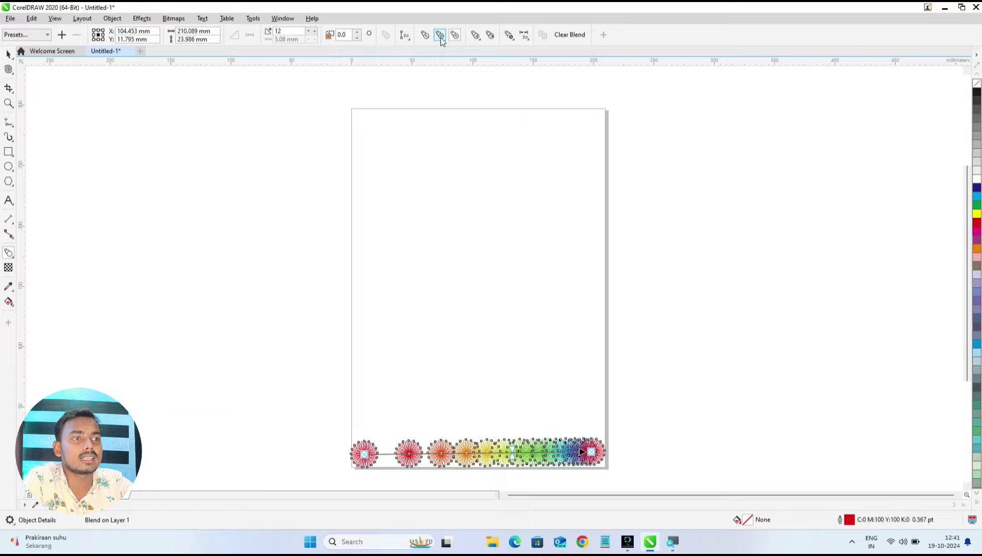
click(424, 36)
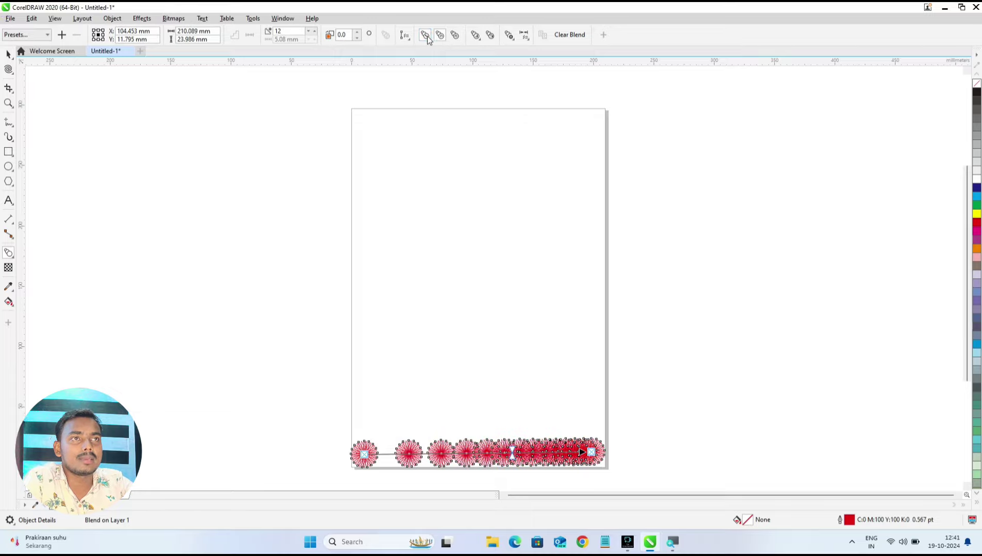
click(442, 35)
click(455, 35)
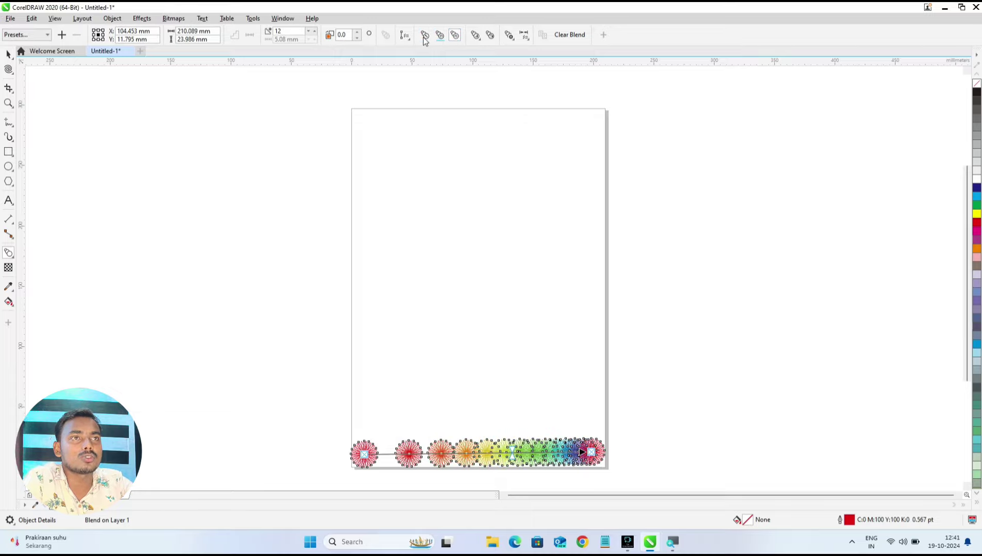
Step: Set the number of steps in the rainbow flower blend to 21 and deselect it
click(315, 31)
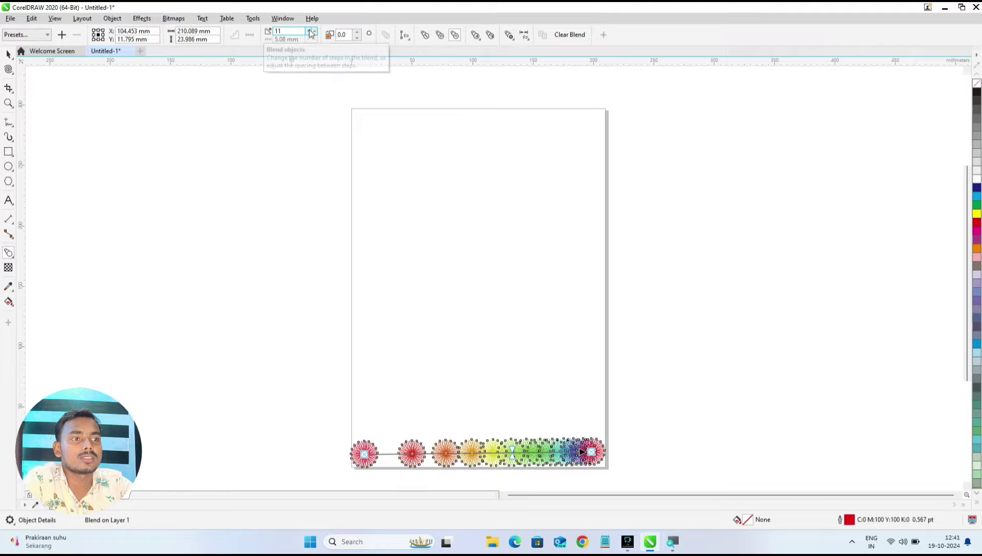
scroll(315, 32, up, 7)
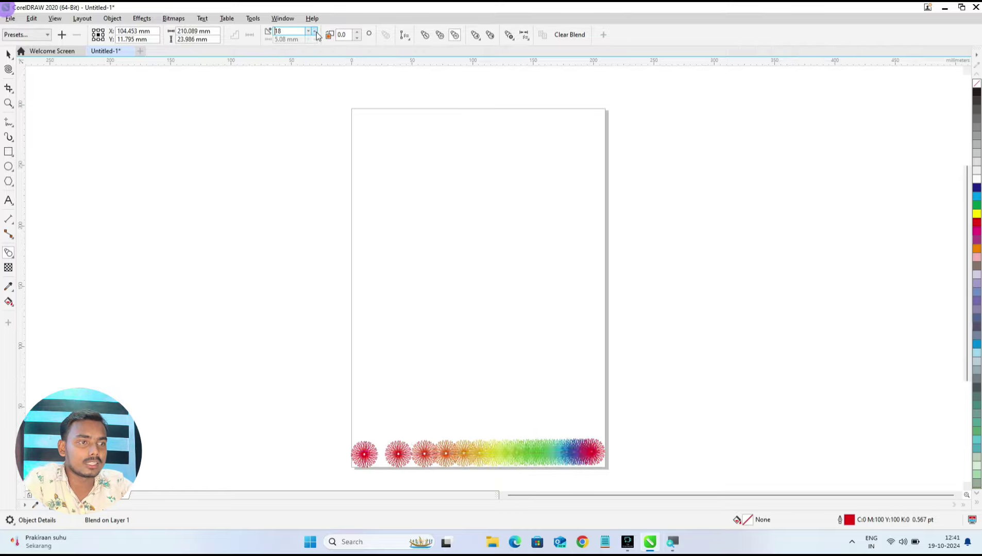
scroll(315, 32, up, 2)
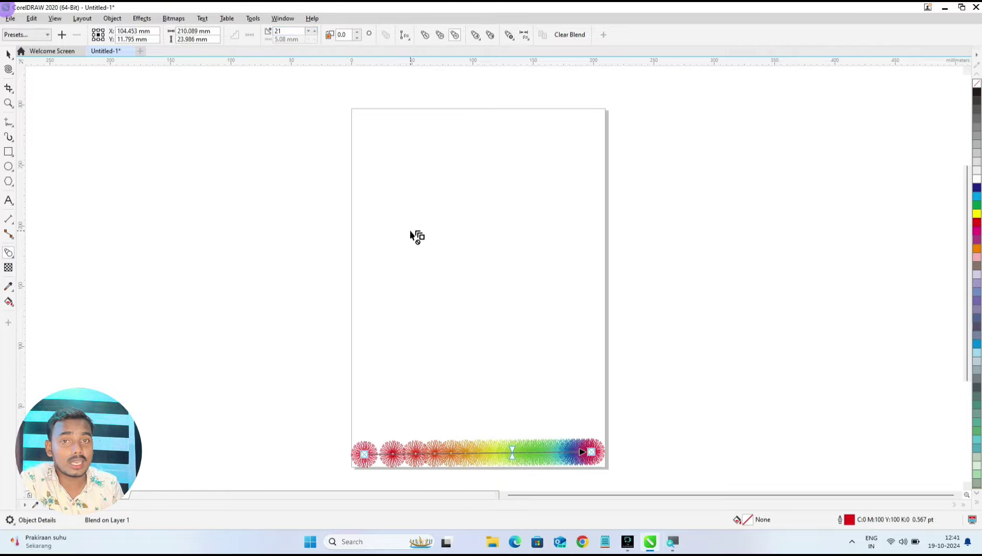
key(Escape)
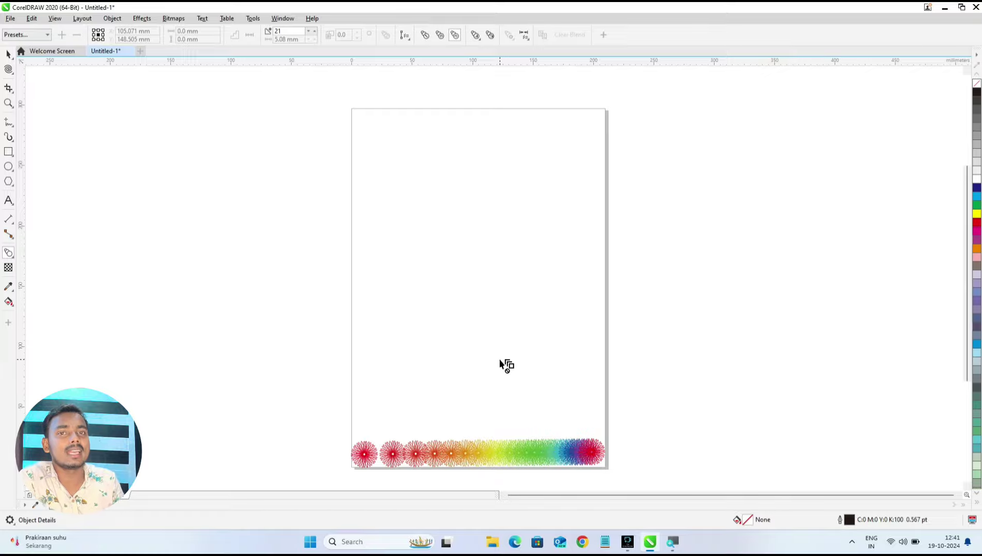